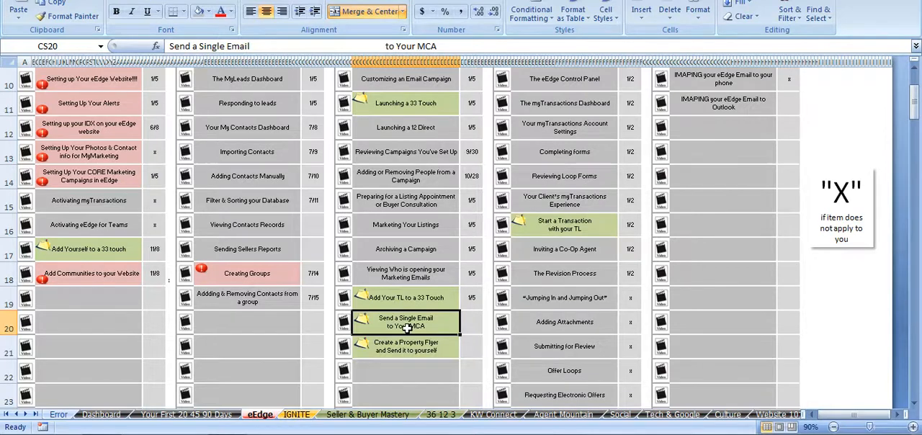
Locate the "Send a Single Email to Your MCA" activity on the eEdge checklist sheet.
{"action": "left_click", "coordinate": [403, 299]}
{"action": "left_click", "coordinate": [409, 329]}
{"action": "left_click", "coordinate": [411, 347]}
{"action": "left_click", "coordinate": [409, 302]}
{"action": "left_click", "coordinate": [409, 314]}
Switch to the myKW site in the browser and open the form for adding a new contact.
{"action": "left_click", "coordinate": [130, 433]}
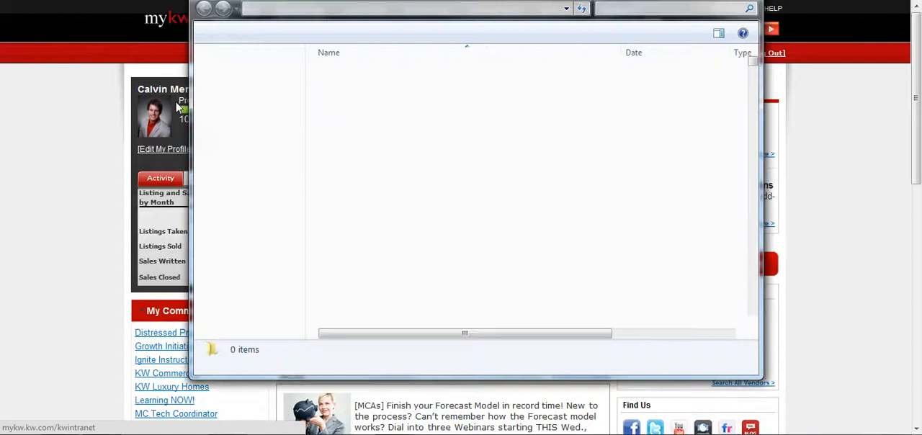
{"action": "left_click", "coordinate": [177, 108]}
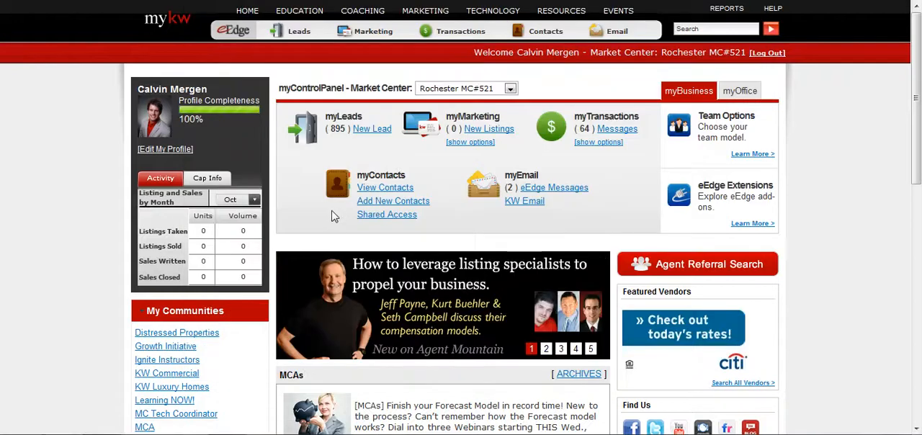
{"action": "left_click", "coordinate": [409, 219]}
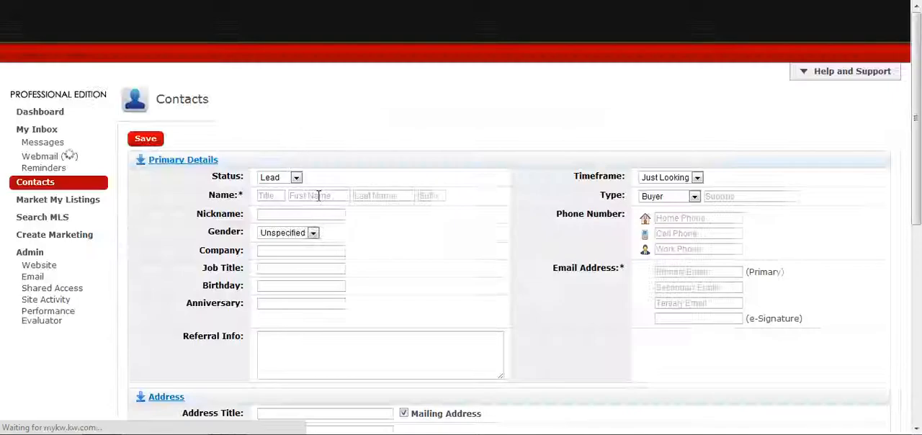
Enter Your as the first name and MCA as the last name of the new contact.
{"action": "left_click", "coordinate": [317, 196]}
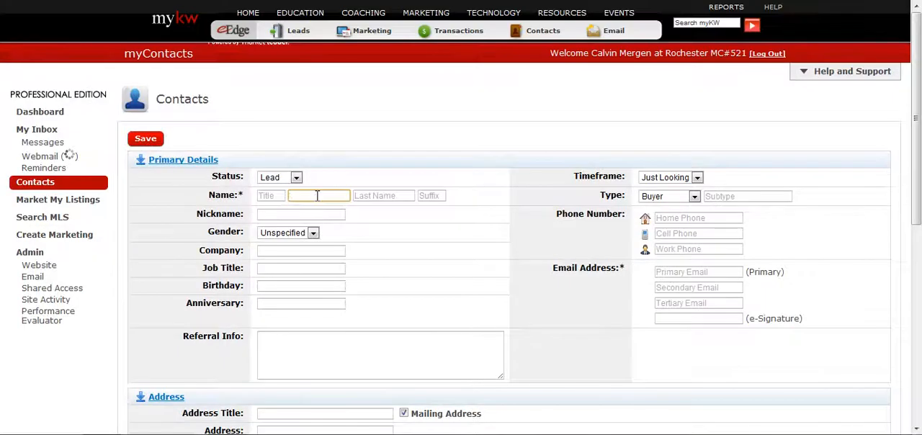
{"action": "type", "text": "Your"}
{"action": "key", "text": "Tab"}
{"action": "type", "text": "MCA"}
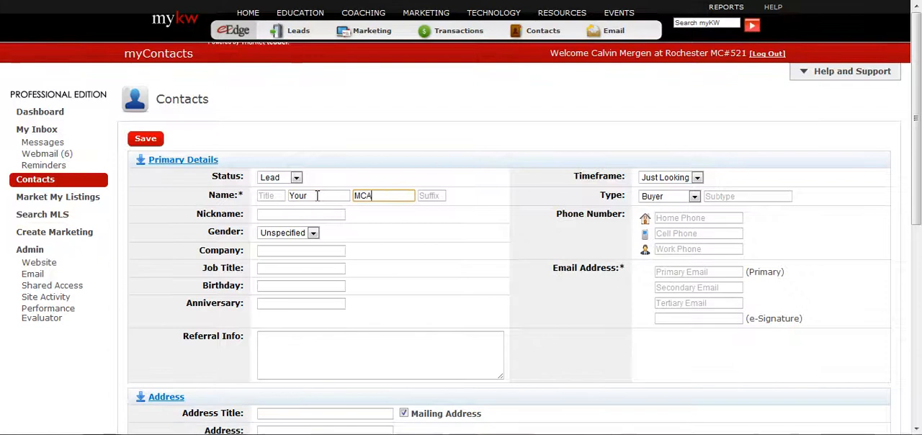
Fill in the contact's primary email address and save the new contact.
{"action": "left_click", "coordinate": [682, 271]}
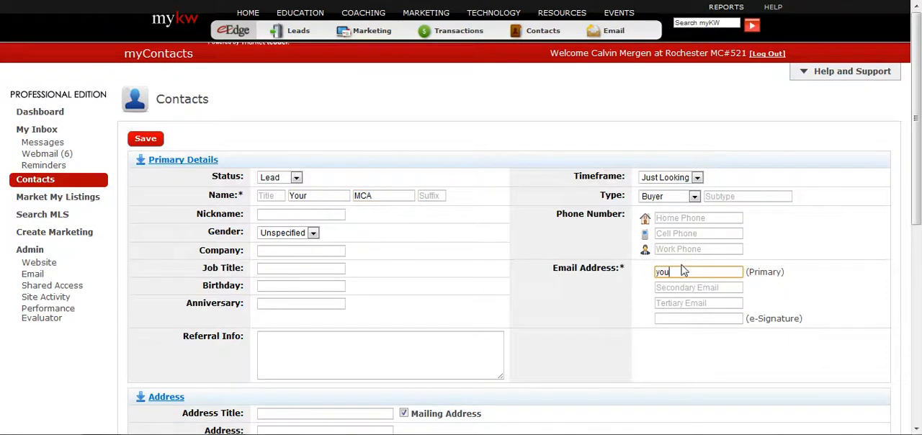
{"action": "key", "text": "Tab"}
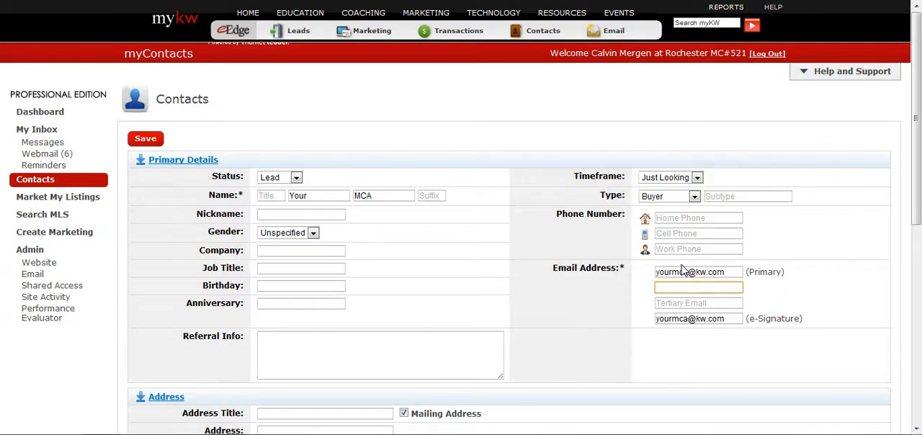
{"action": "scroll", "coordinate": [466, 299], "scroll_direction": "down", "scroll_amount": 5}
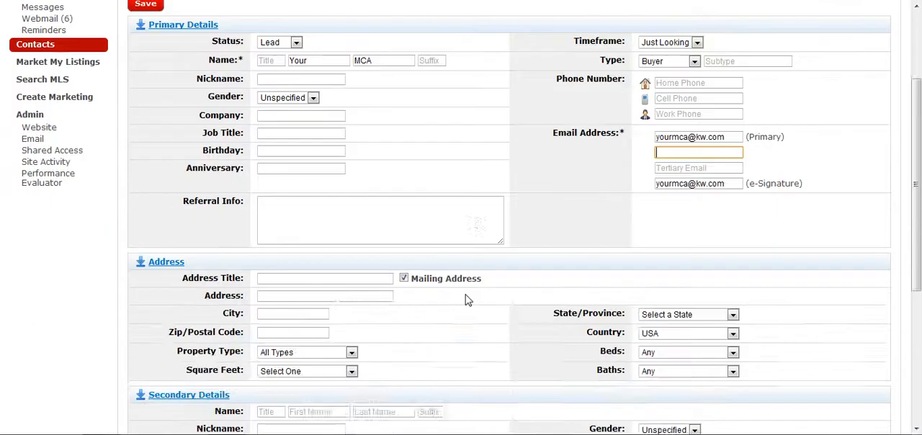
{"action": "left_click", "coordinate": [159, 311]}
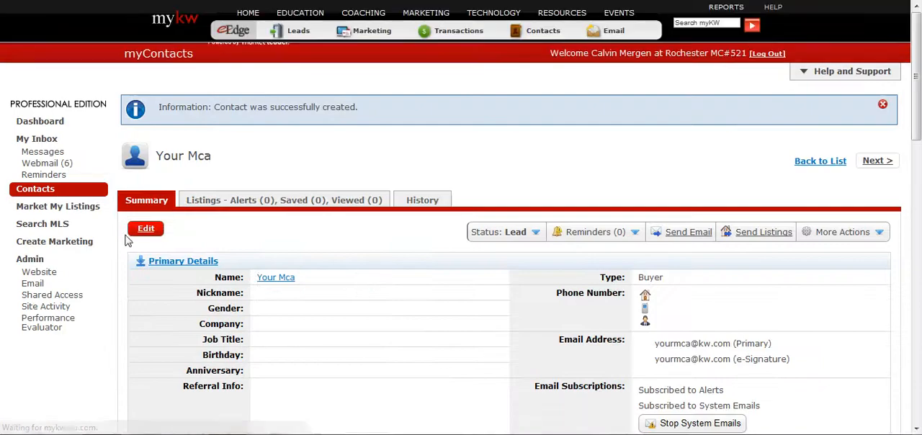
Start composing an email to the Your Mca contact and insert blank lines above the signature.
{"action": "scroll", "coordinate": [104, 244], "scroll_direction": "down", "scroll_amount": 12}
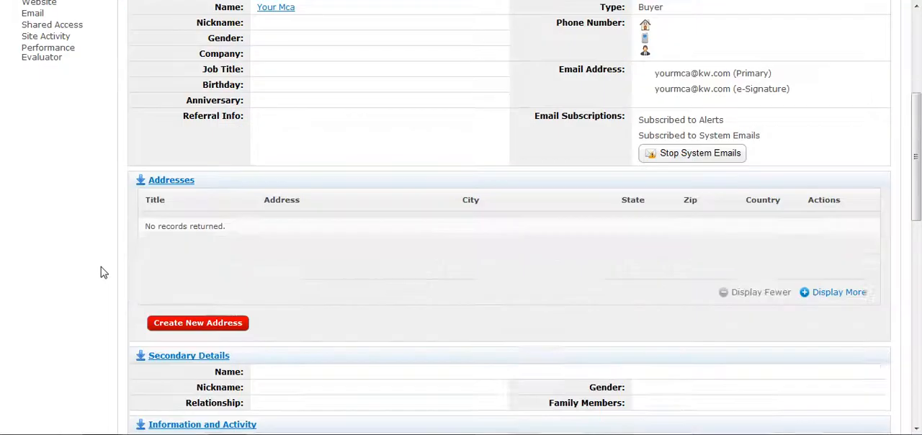
{"action": "scroll", "coordinate": [104, 274], "scroll_direction": "up", "scroll_amount": 12}
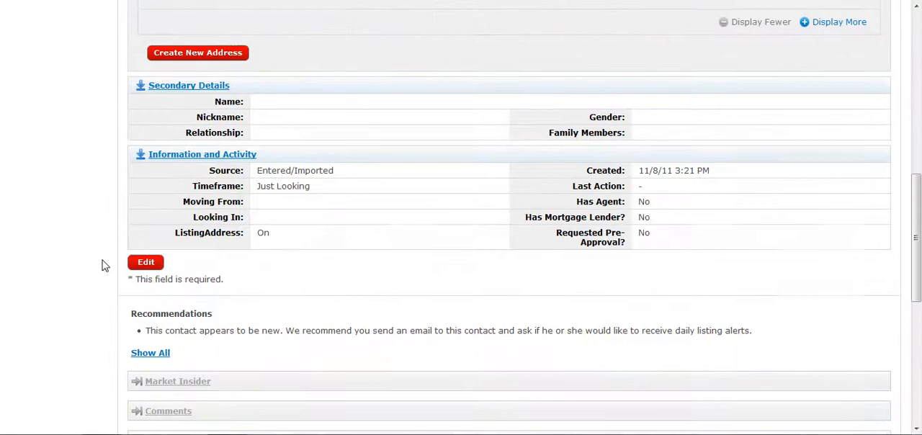
{"action": "scroll", "coordinate": [164, 243], "scroll_direction": "up", "scroll_amount": 3}
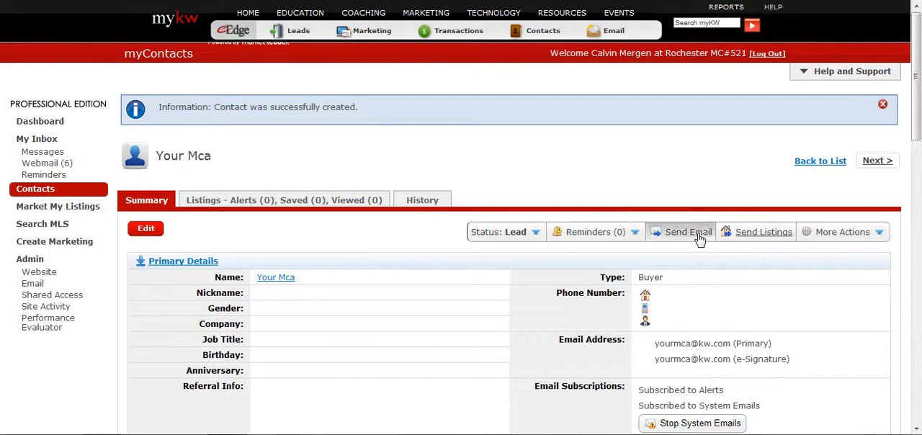
{"action": "left_click", "coordinate": [695, 237]}
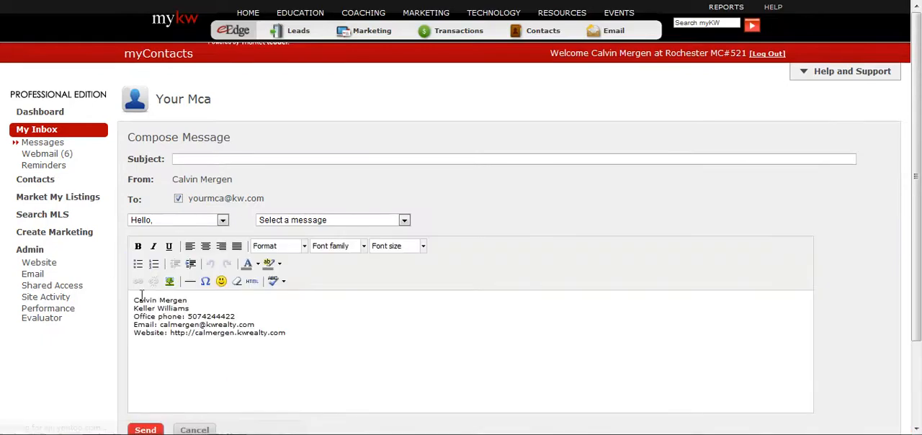
{"action": "key", "text": "Return"}
{"action": "key", "text": "Return"}
{"action": "key", "text": "Up"}
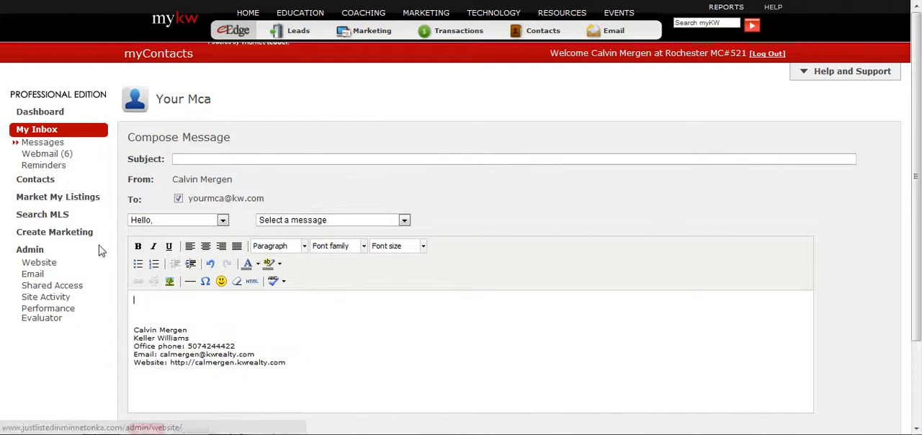
Go to the marketing Design Center and start a new project from the Design Gallery.
{"action": "left_click", "coordinate": [63, 238]}
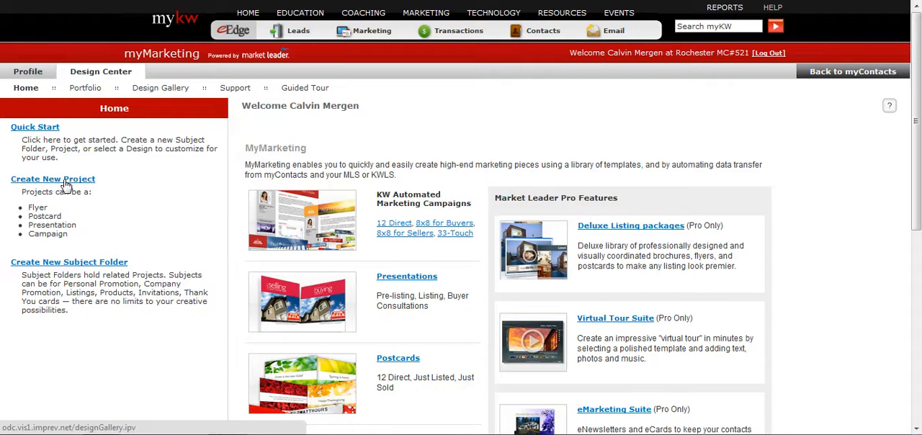
{"action": "scroll", "coordinate": [393, 302], "scroll_direction": "down", "scroll_amount": 4}
{"action": "scroll", "coordinate": [390, 294], "scroll_direction": "up", "scroll_amount": 1}
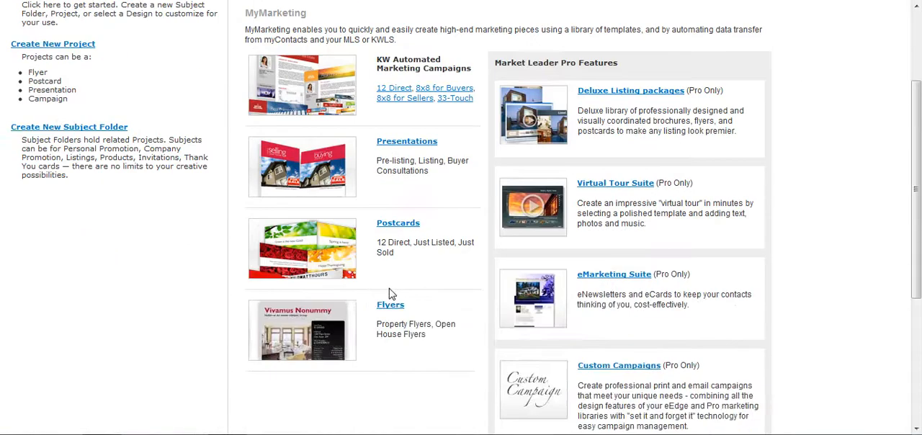
{"action": "scroll", "coordinate": [390, 294], "scroll_direction": "up", "scroll_amount": 3}
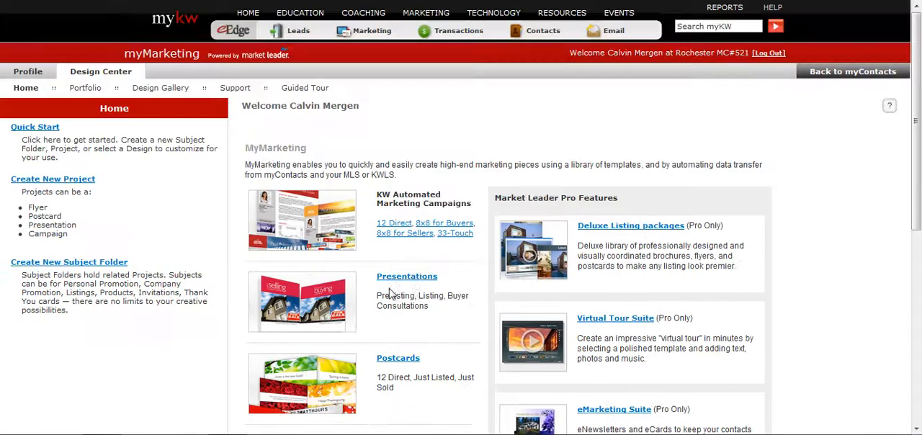
{"action": "left_click", "coordinate": [41, 183]}
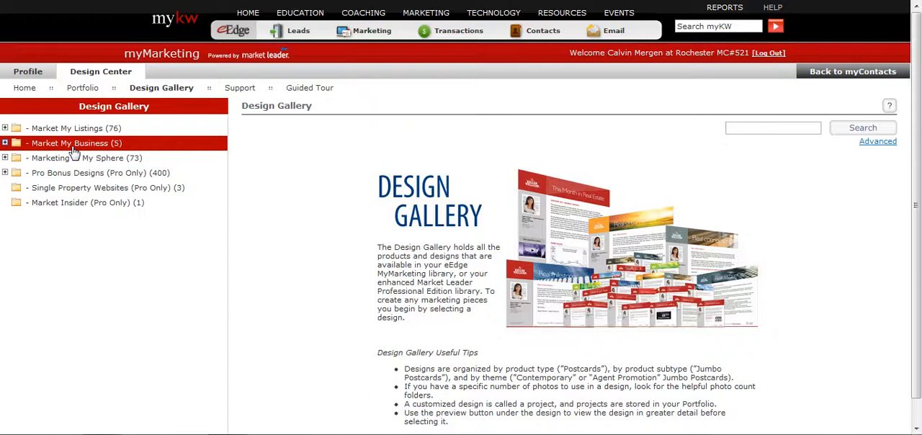
Select the KW_EMAIL_179 design from the Single Email folder under Marketing to My Sphere.
{"action": "left_click", "coordinate": [72, 144]}
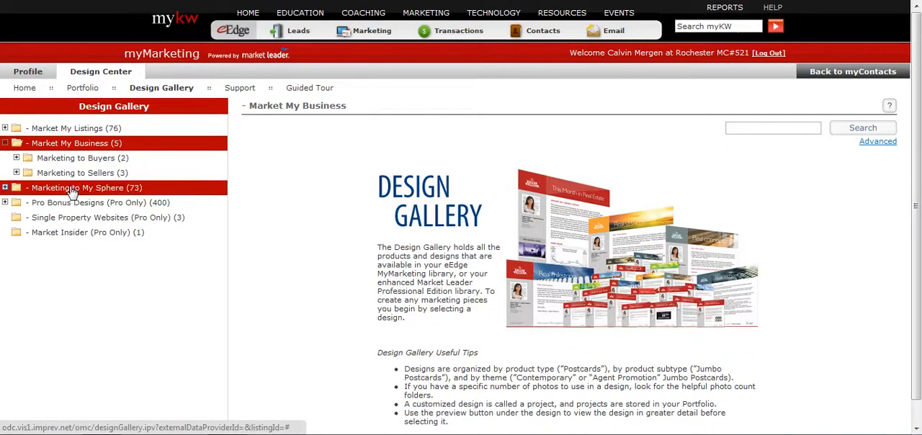
{"action": "left_click", "coordinate": [6, 144]}
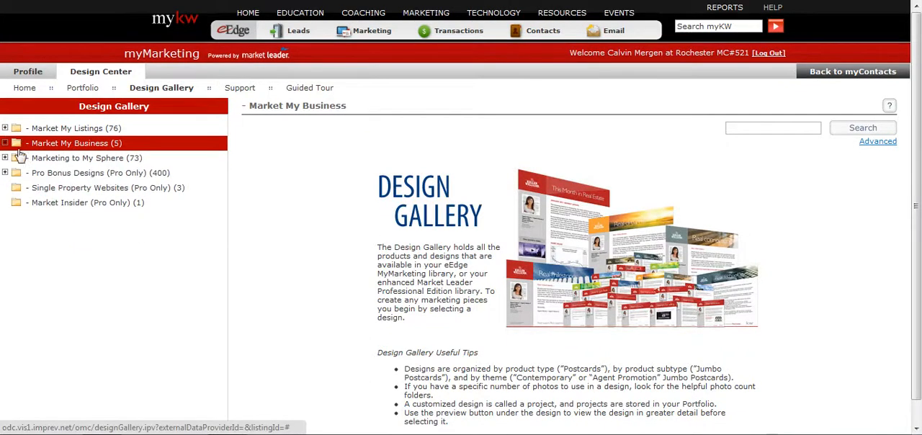
{"action": "left_click", "coordinate": [57, 159]}
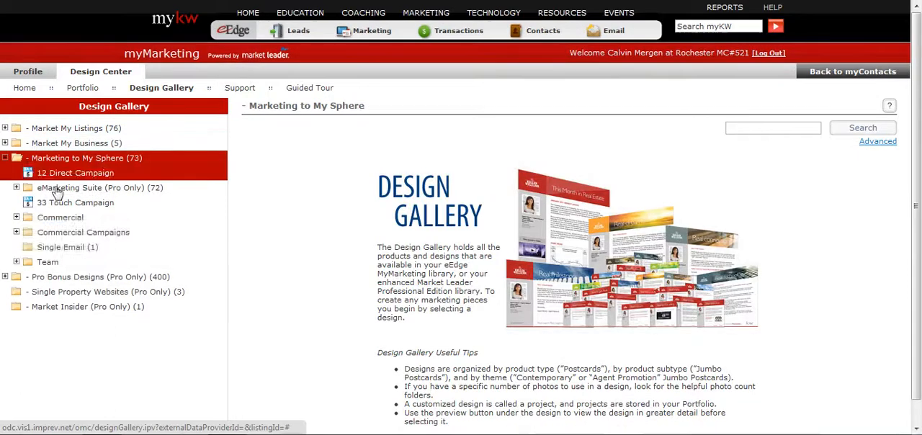
{"action": "left_click", "coordinate": [61, 252]}
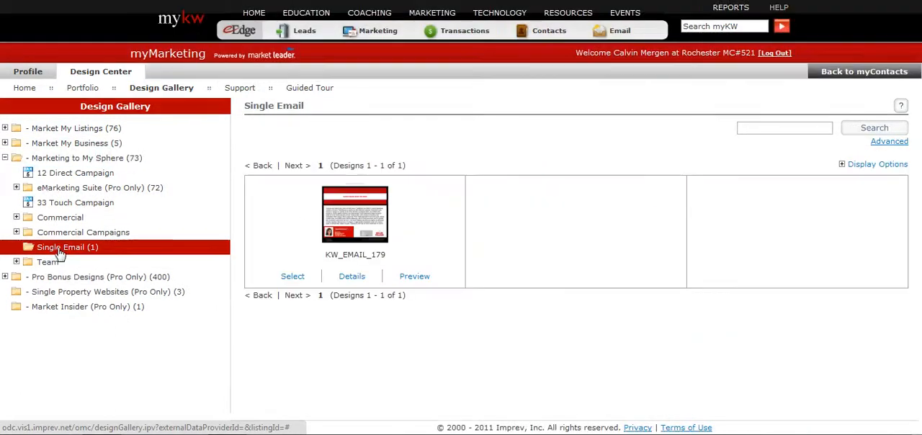
{"action": "left_click", "coordinate": [295, 278]}
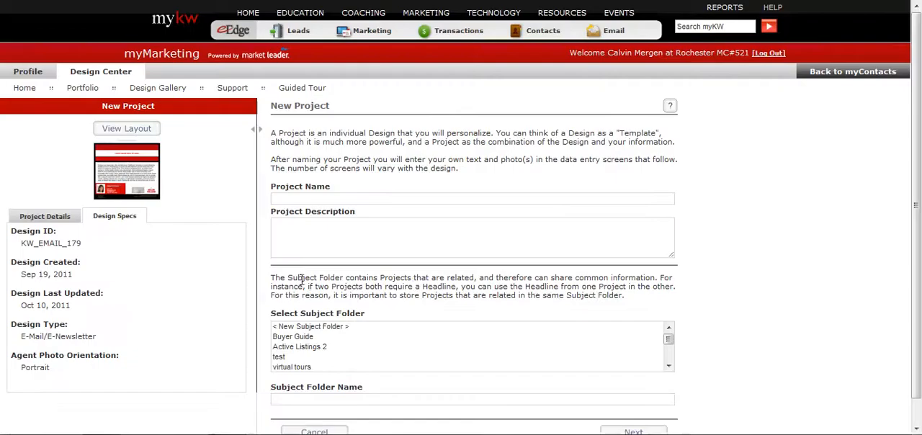
Name the project "test Email to MCA", assign it to the Mass email subject folder, and continue.
{"action": "left_click", "coordinate": [317, 202]}
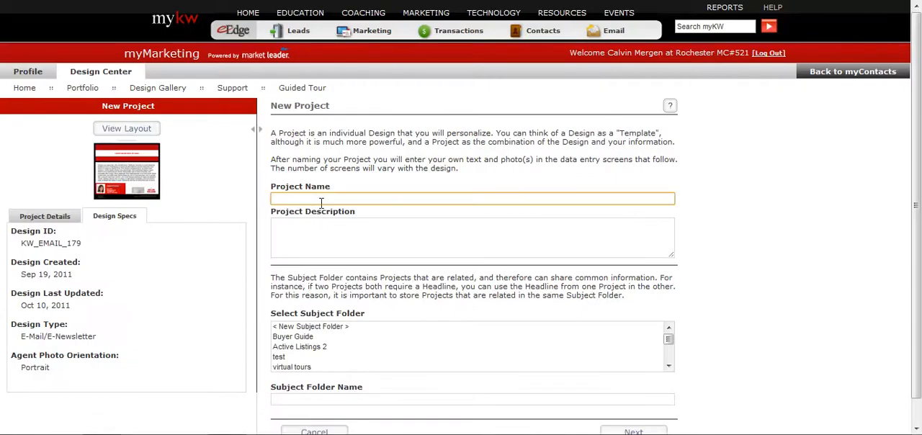
{"action": "type", "text": "test Email to MCA"}
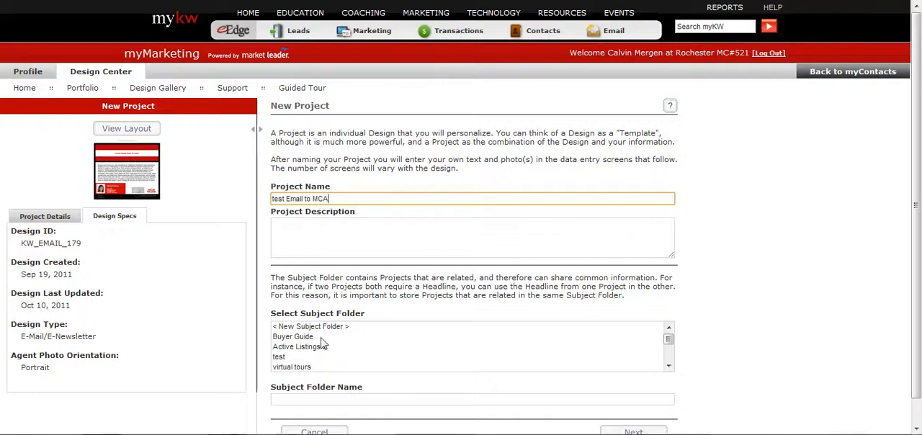
{"action": "left_click", "coordinate": [312, 358]}
{"action": "scroll", "coordinate": [314, 366], "scroll_direction": "down", "scroll_amount": 3}
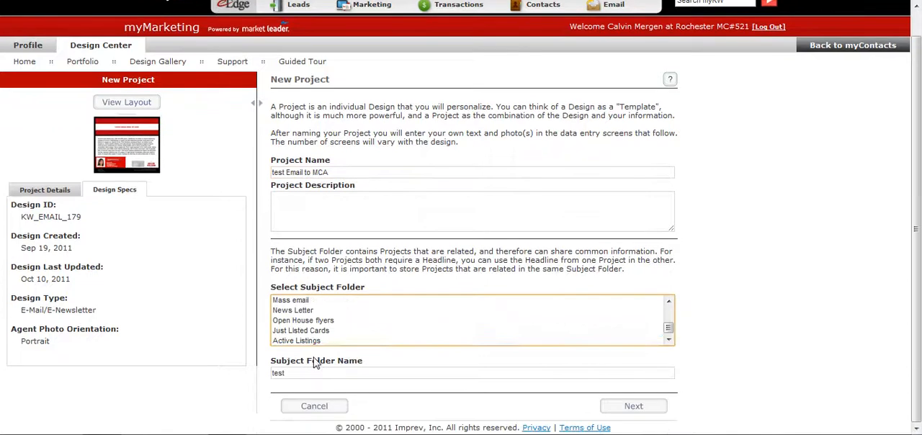
{"action": "left_click", "coordinate": [309, 343]}
{"action": "scroll", "coordinate": [309, 342], "scroll_direction": "up", "scroll_amount": 3}
{"action": "scroll", "coordinate": [308, 334], "scroll_direction": "down", "scroll_amount": 3}
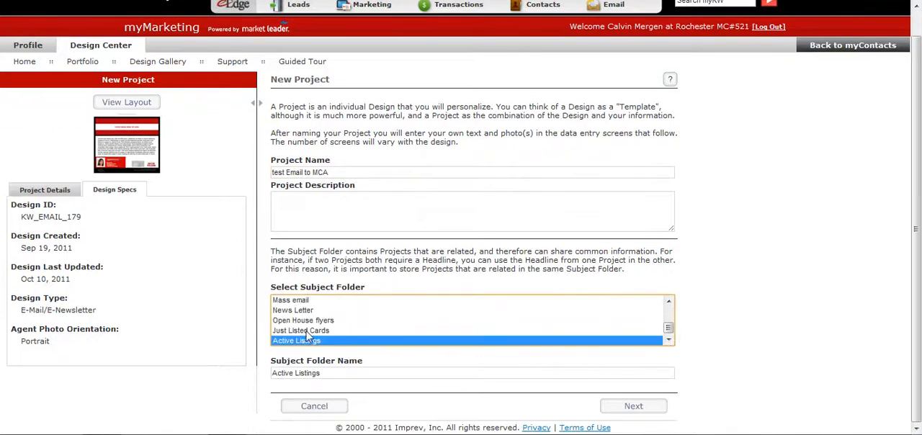
{"action": "left_click", "coordinate": [288, 300]}
{"action": "scroll", "coordinate": [267, 299], "scroll_direction": "up", "scroll_amount": 2}
{"action": "scroll", "coordinate": [270, 314], "scroll_direction": "down", "scroll_amount": 2}
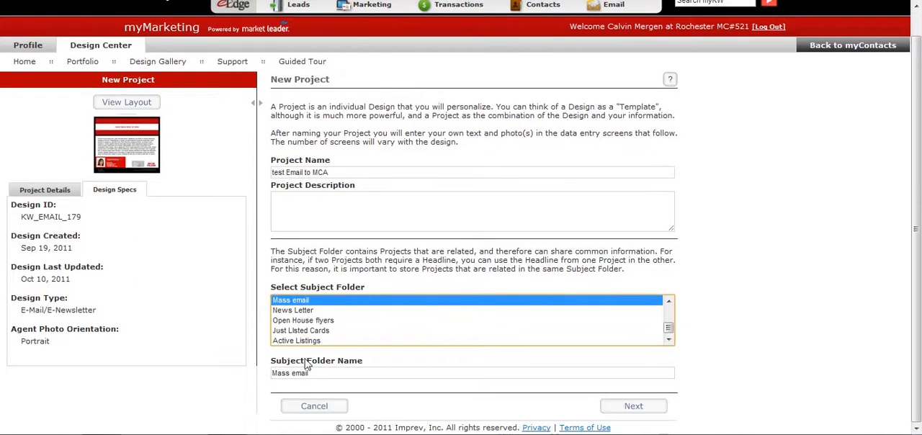
{"action": "scroll", "coordinate": [675, 328], "scroll_direction": "up", "scroll_amount": 2}
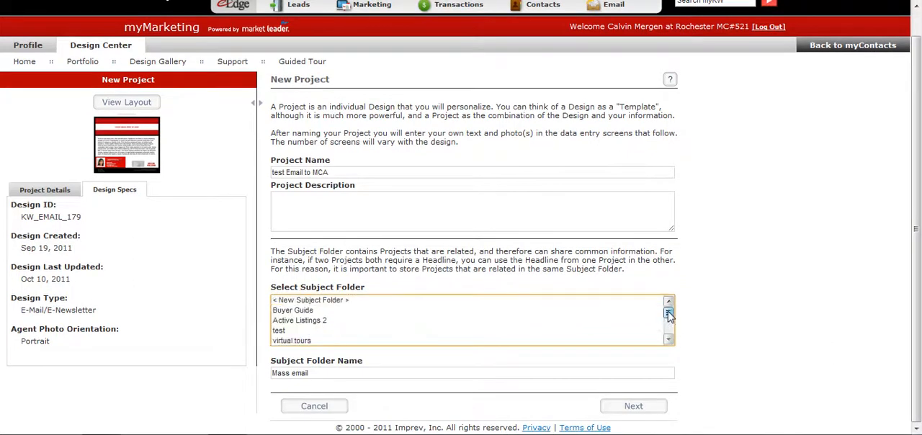
{"action": "scroll", "coordinate": [677, 324], "scroll_direction": "down", "scroll_amount": 2}
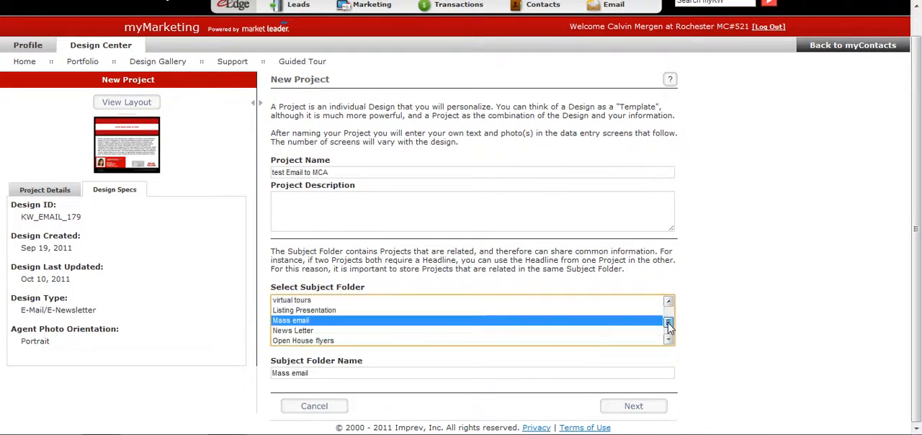
{"action": "left_click", "coordinate": [634, 409]}
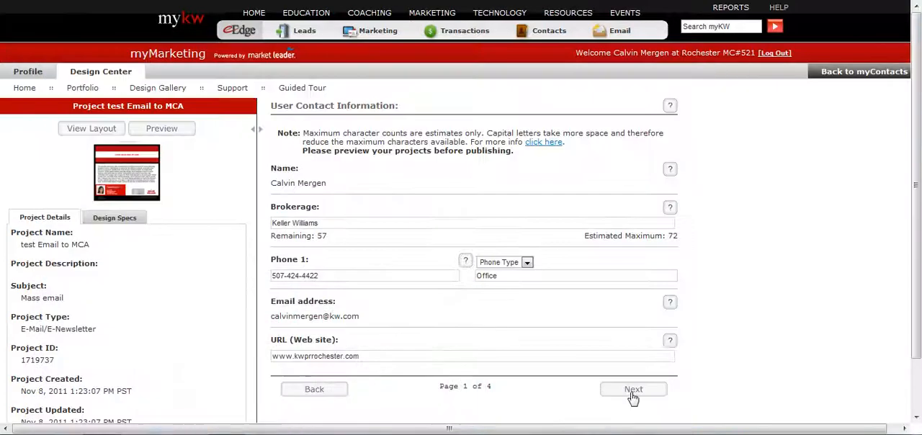
Keep the default user photo and images, preview the email project, and continue to its View 1 page.
{"action": "left_click", "coordinate": [631, 395]}
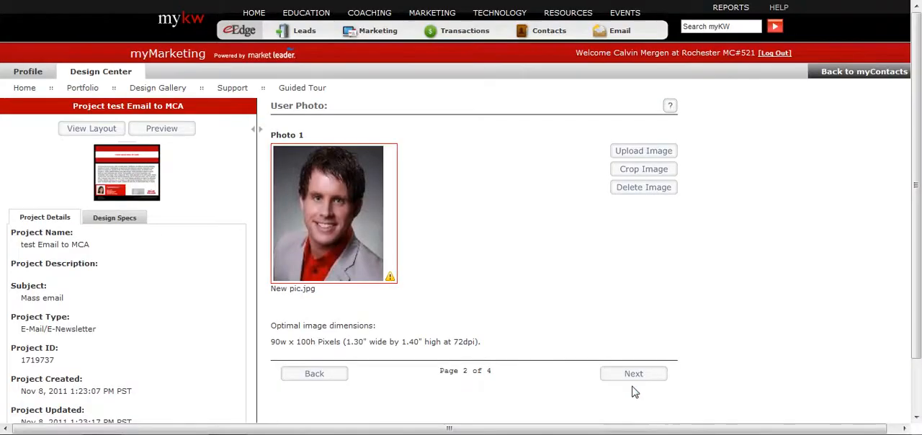
{"action": "left_click_drag", "start_coordinate": [634, 382], "coordinate": [633, 377]}
{"action": "left_click", "coordinate": [632, 377]}
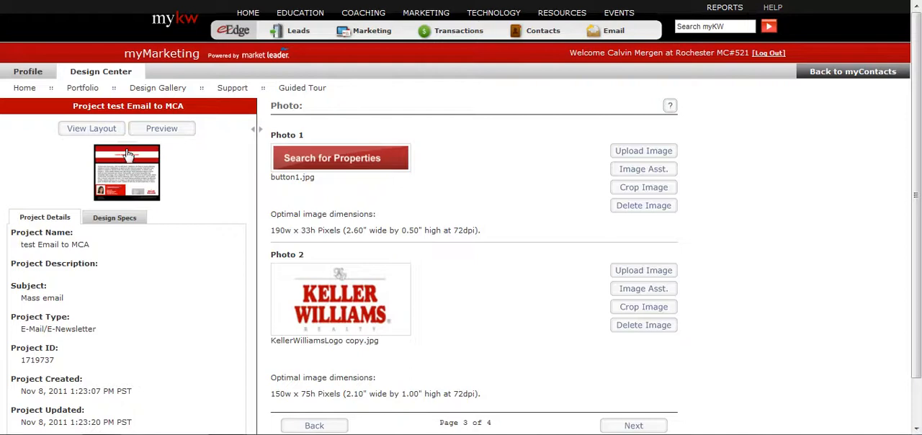
{"action": "left_click", "coordinate": [161, 128]}
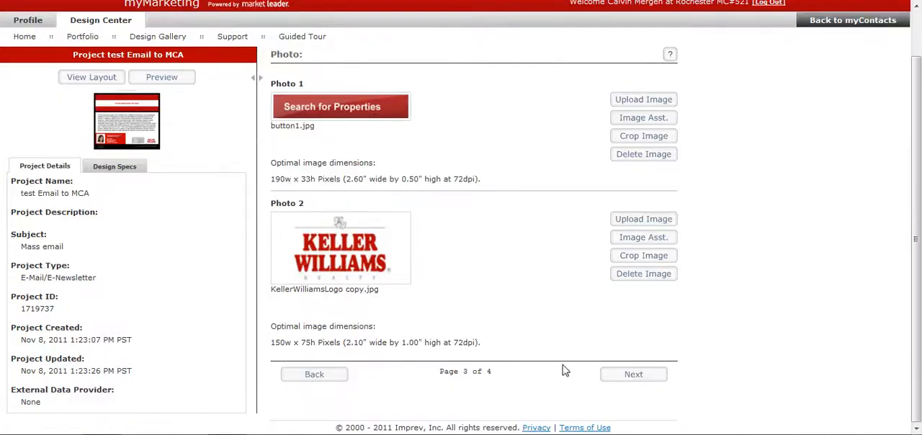
{"action": "left_click", "coordinate": [617, 373]}
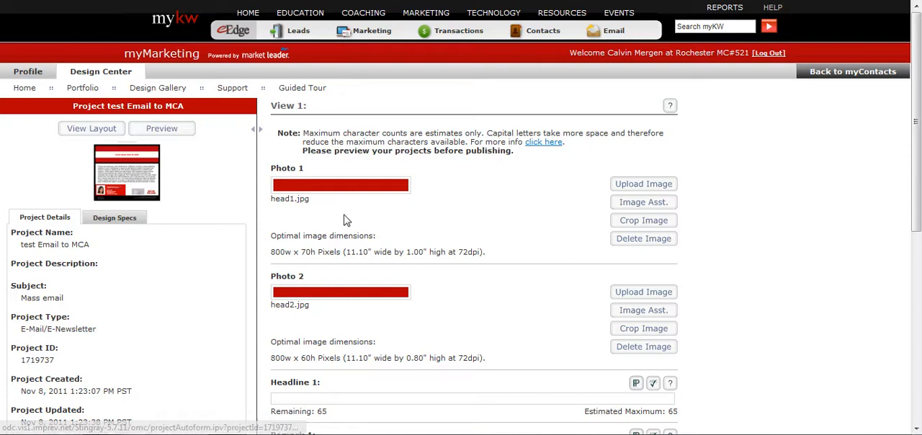
Enter "HELLO MCA" as Headline 1 in the View 1 form of the email project.
{"action": "scroll", "coordinate": [346, 217], "scroll_direction": "down", "scroll_amount": 1}
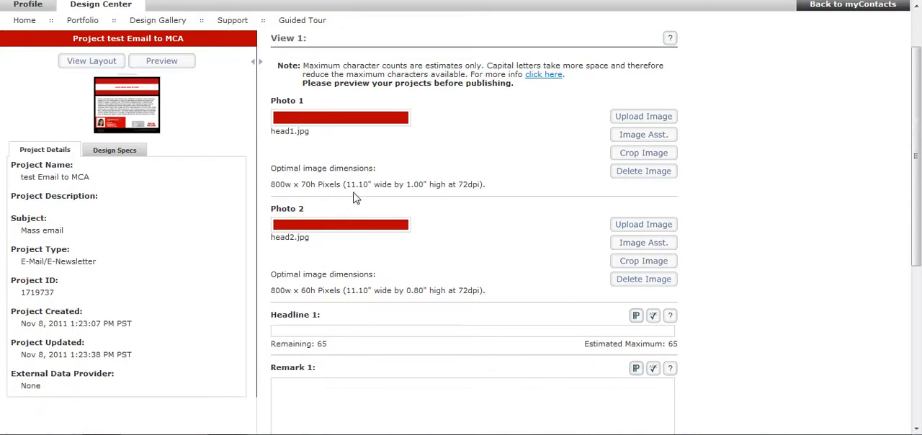
{"action": "left_click_drag", "start_coordinate": [479, 183], "coordinate": [343, 182]}
{"action": "left_click", "coordinate": [340, 182]}
{"action": "scroll", "coordinate": [325, 188], "scroll_direction": "down", "scroll_amount": 1}
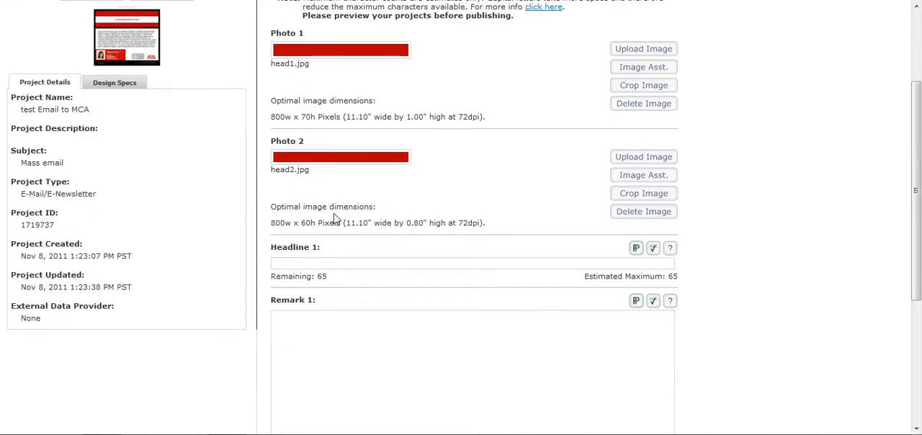
{"action": "left_click", "coordinate": [347, 263]}
{"action": "scroll", "coordinate": [346, 259], "scroll_direction": "up", "scroll_amount": 1}
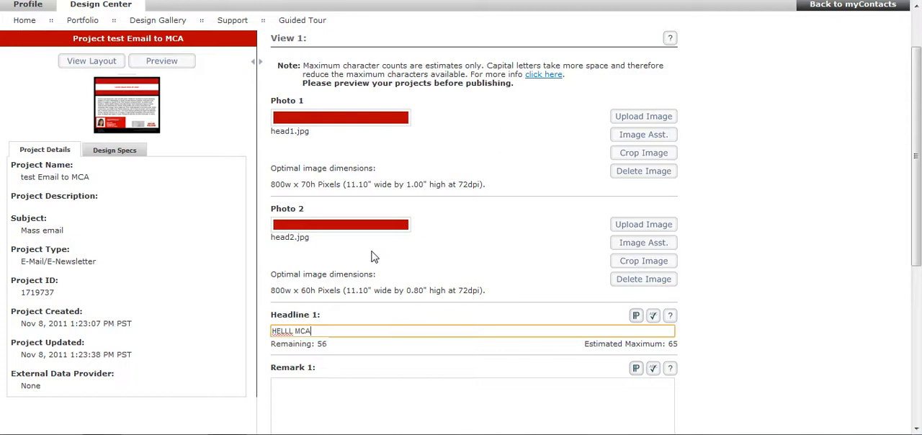
{"action": "left_click", "coordinate": [292, 330]}
{"action": "key", "text": "BackSpace"}
Fill Remark 1 with the sample text "dksjdaskl djkasd jskdjaslkd jasds das sadfasdfsda fdsf ds asd" and finish editing the project.
{"action": "left_click", "coordinate": [323, 384]}
{"action": "scroll", "coordinate": [339, 360], "scroll_direction": "down", "scroll_amount": 2}
{"action": "type", "text": "dksjdaskl djk"}
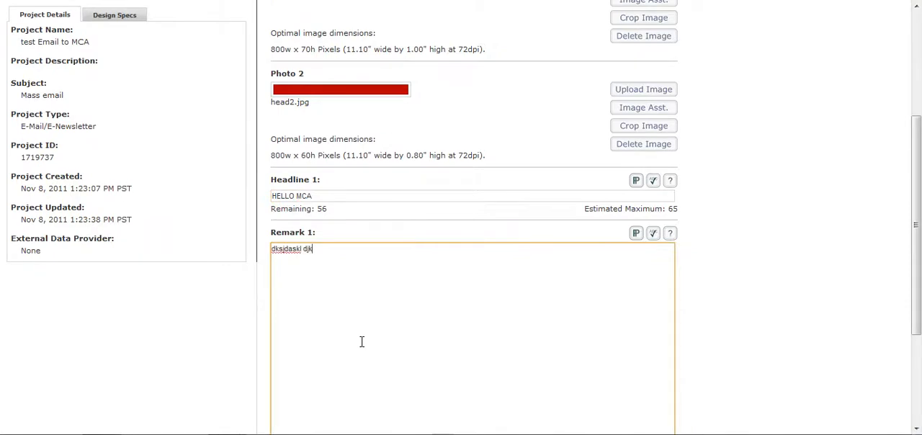
{"action": "type", "text": "asd jskdjaslkd jasds das sadfasdfsda fdsf ds asd"}
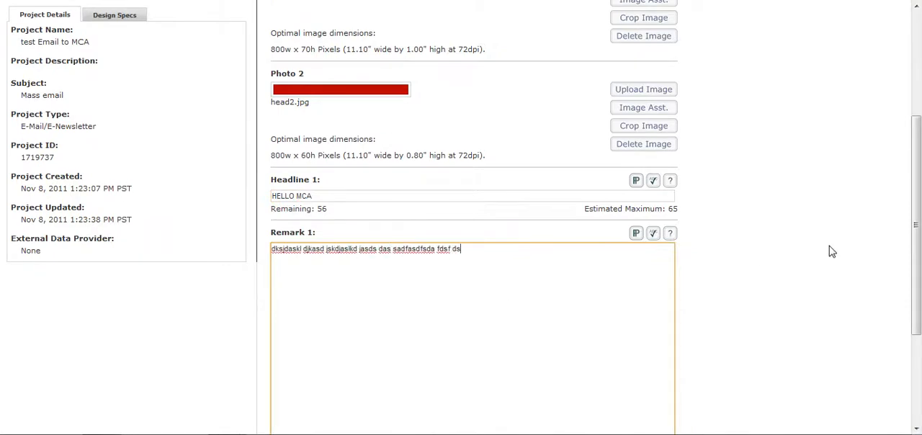
{"action": "scroll", "coordinate": [834, 253], "scroll_direction": "down", "scroll_amount": 3}
{"action": "left_click", "coordinate": [631, 407]}
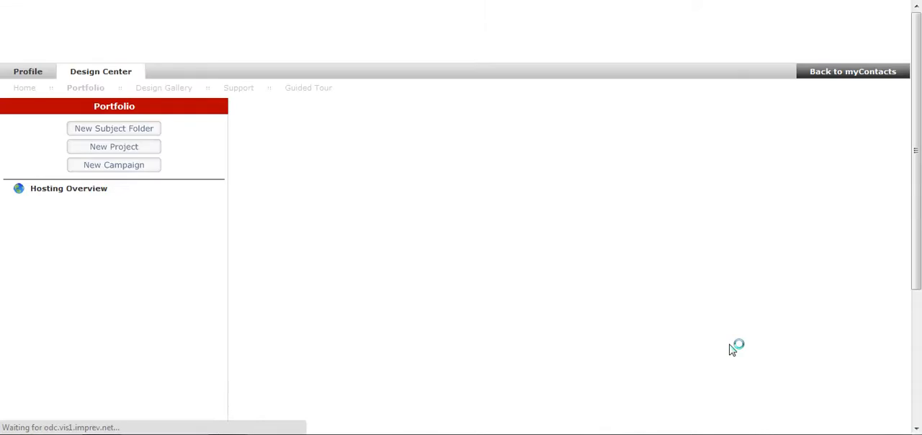
Start emailing the project with the subject line "hello", scheduled to send now, and continue to the recipient selection.
{"action": "left_click", "coordinate": [542, 231]}
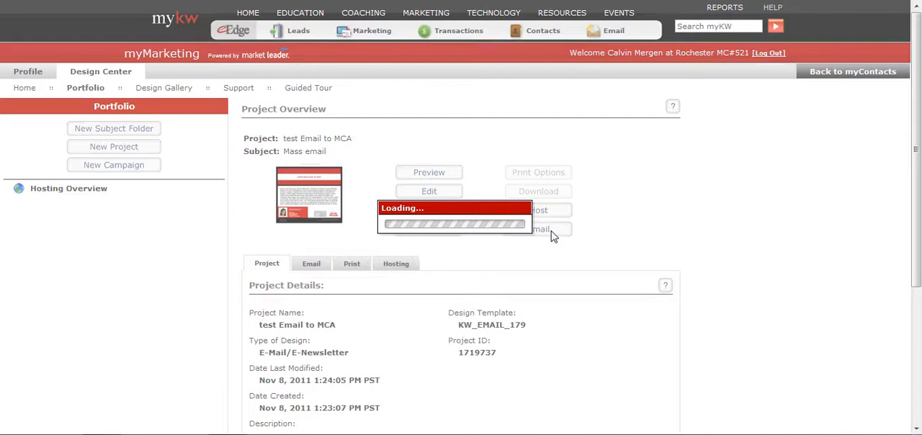
{"action": "left_click", "coordinate": [539, 234]}
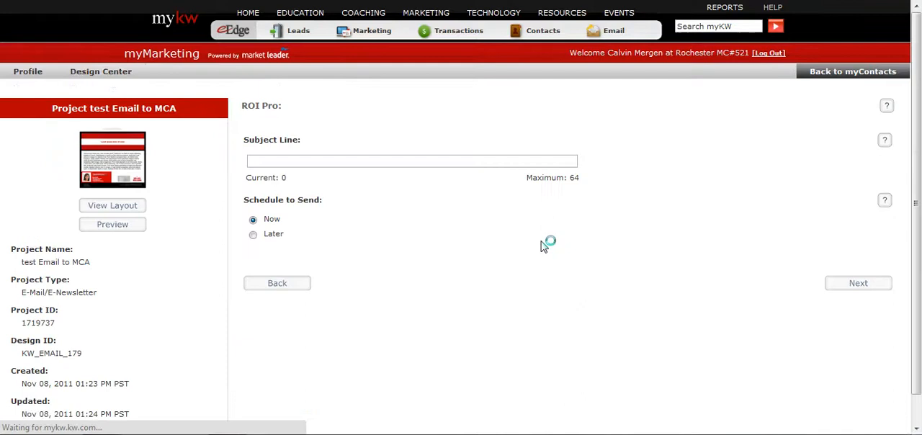
{"action": "left_click", "coordinate": [269, 164]}
{"action": "type", "text": "hello"}
{"action": "left_click", "coordinate": [843, 287]}
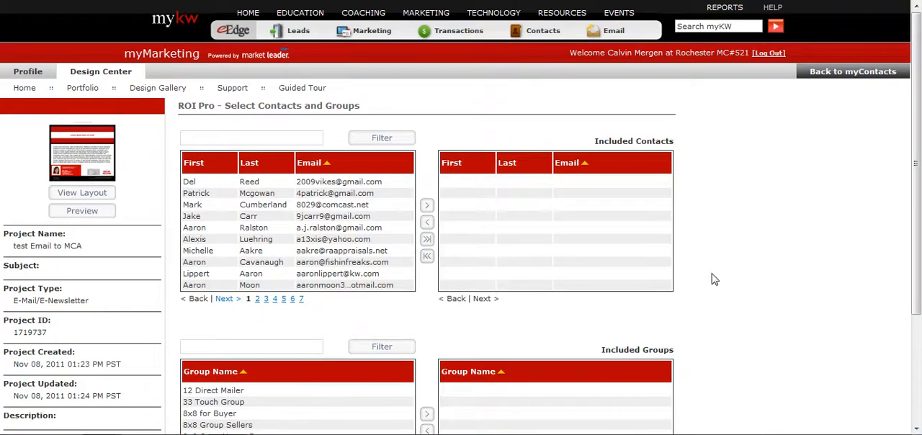
Filter the available contacts by "mca".
{"action": "scroll", "coordinate": [728, 276], "scroll_direction": "down", "scroll_amount": 1}
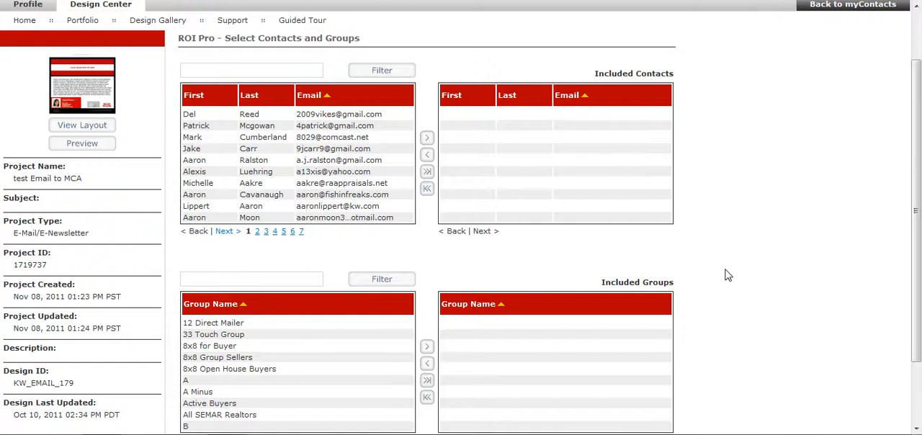
{"action": "scroll", "coordinate": [727, 276], "scroll_direction": "up", "scroll_amount": 1}
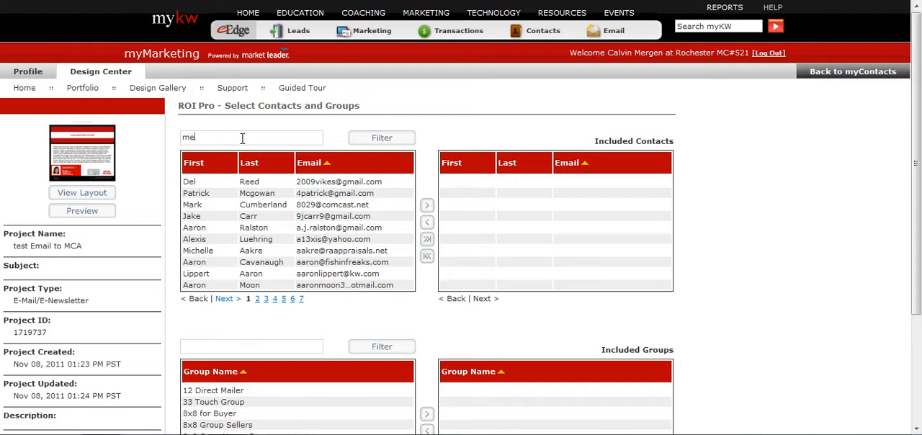
{"action": "key", "text": "BackSpace"}
{"action": "left_click", "coordinate": [380, 142]}
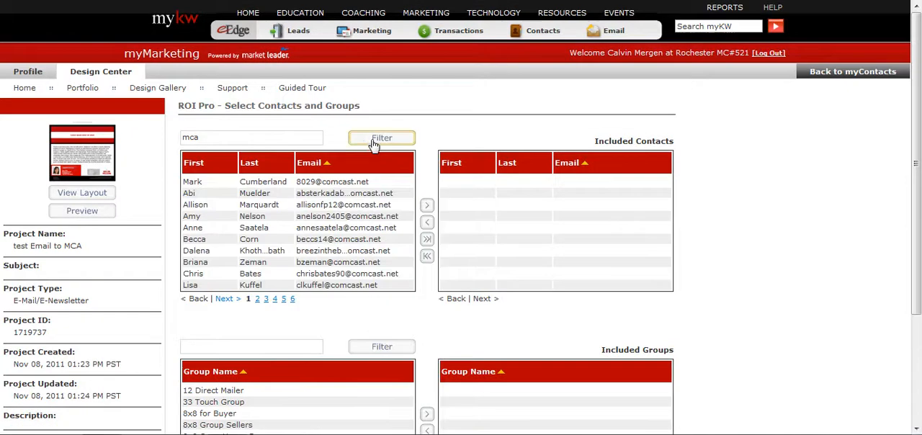
Filter the available contacts by "yourmca" and add the MCA contact to the included contacts.
{"action": "double_click", "coordinate": [286, 136]}
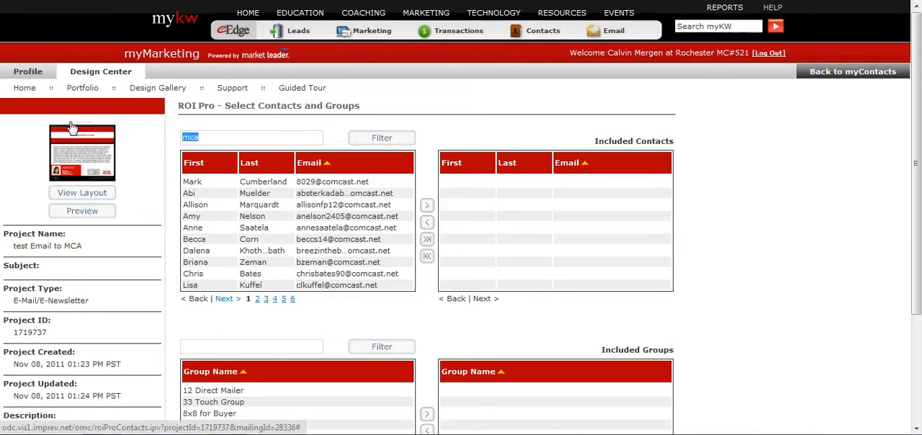
{"action": "type", "text": "yourmca"}
{"action": "left_click", "coordinate": [395, 137]}
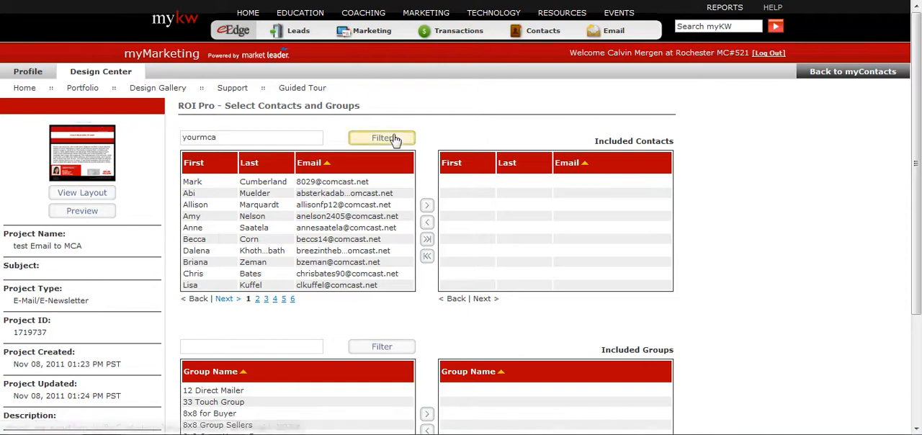
{"action": "left_click", "coordinate": [196, 185]}
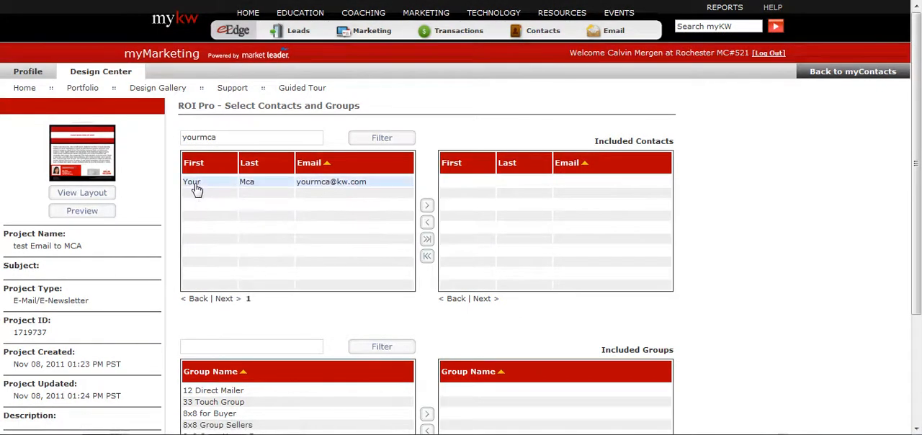
{"action": "left_click", "coordinate": [427, 208]}
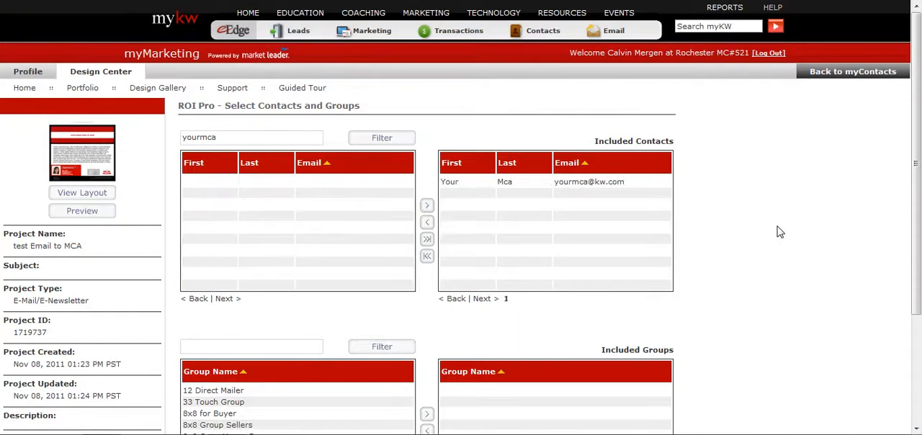
Look through the second page of available contact groups, highlighting Family and Past Client Buyer without including them.
{"action": "scroll", "coordinate": [718, 230], "scroll_direction": "down", "scroll_amount": 3}
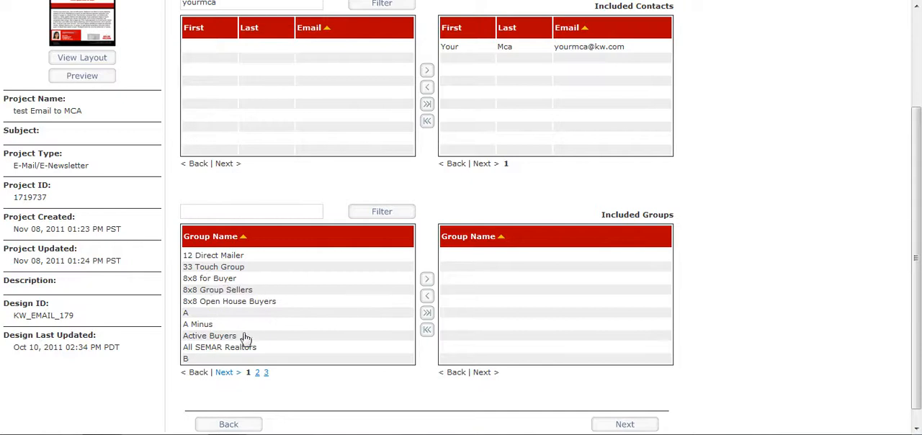
{"action": "left_click", "coordinate": [257, 372]}
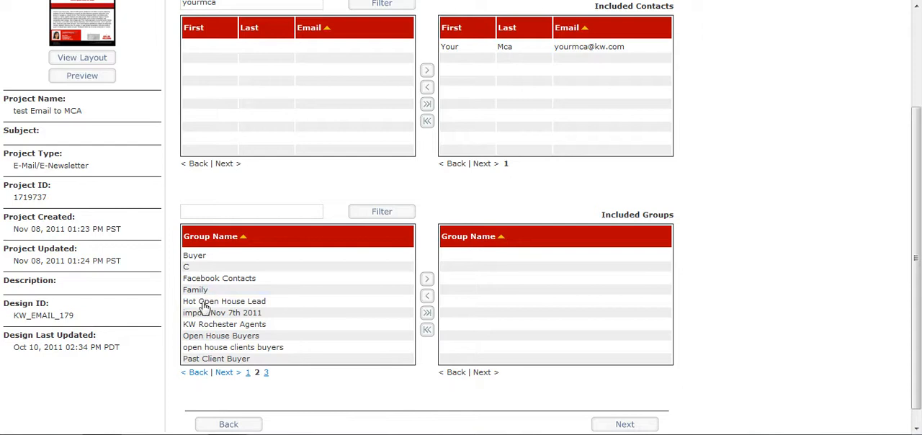
{"action": "left_click", "coordinate": [199, 294]}
{"action": "left_click", "coordinate": [226, 359]}
{"action": "scroll", "coordinate": [307, 384], "scroll_direction": "up", "scroll_amount": 3}
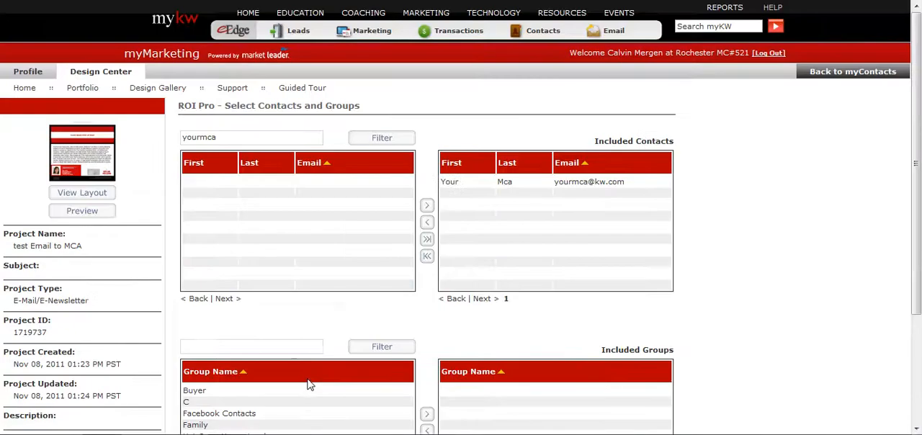
{"action": "scroll", "coordinate": [751, 216], "scroll_direction": "down", "scroll_amount": 3}
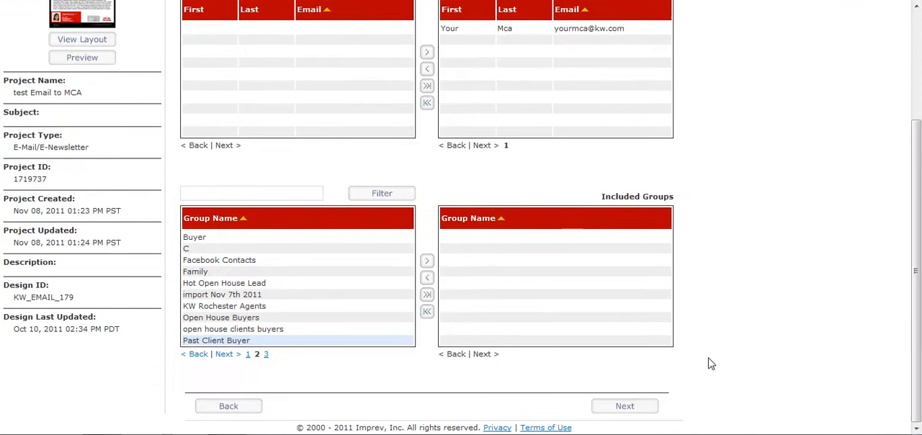
Continue with the included contact, submit the mailing, and read the notice on the Mailing Completed page.
{"action": "left_click", "coordinate": [631, 404]}
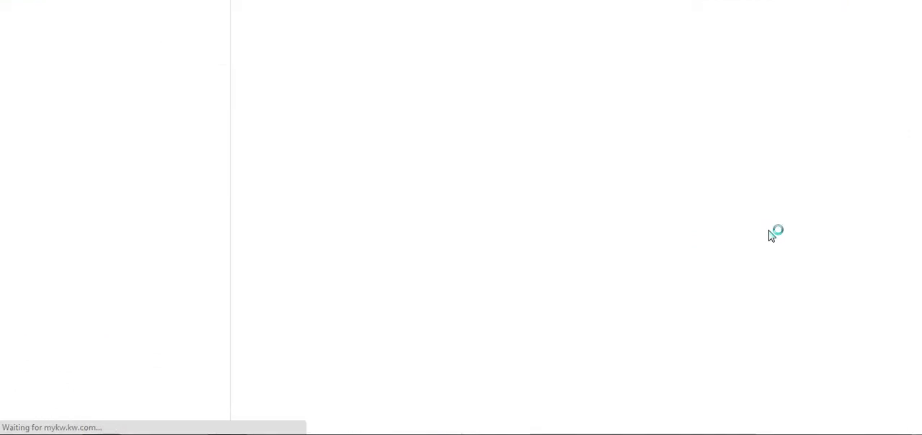
{"action": "left_click", "coordinate": [857, 305]}
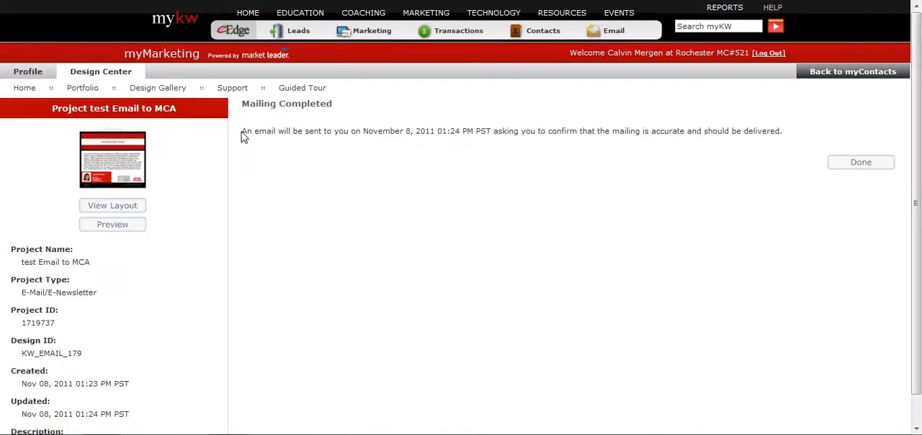
{"action": "left_click_drag", "start_coordinate": [243, 129], "coordinate": [557, 141]}
{"action": "triple_click", "coordinate": [794, 133]}
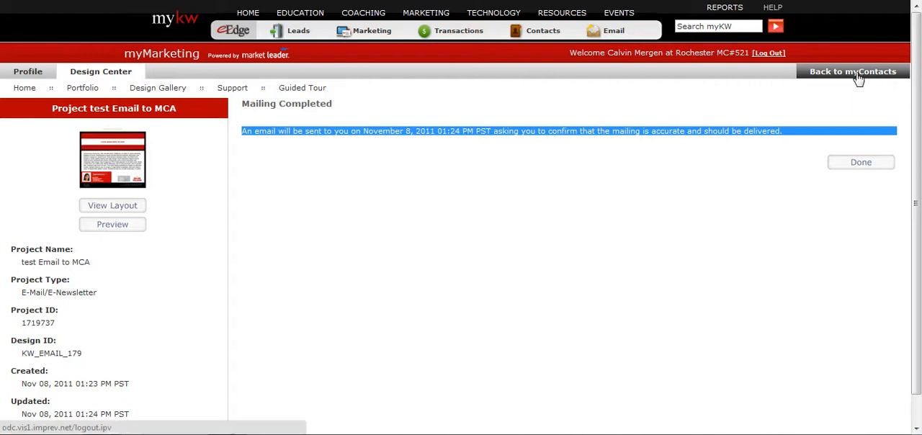
Return to myContacts and open the Profile Info of the website administration settings for editing.
{"action": "left_click", "coordinate": [818, 74]}
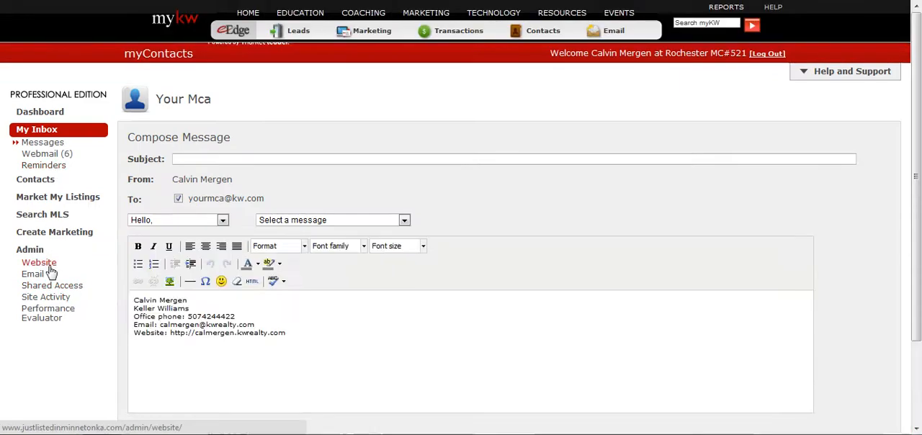
{"action": "left_click", "coordinate": [39, 263]}
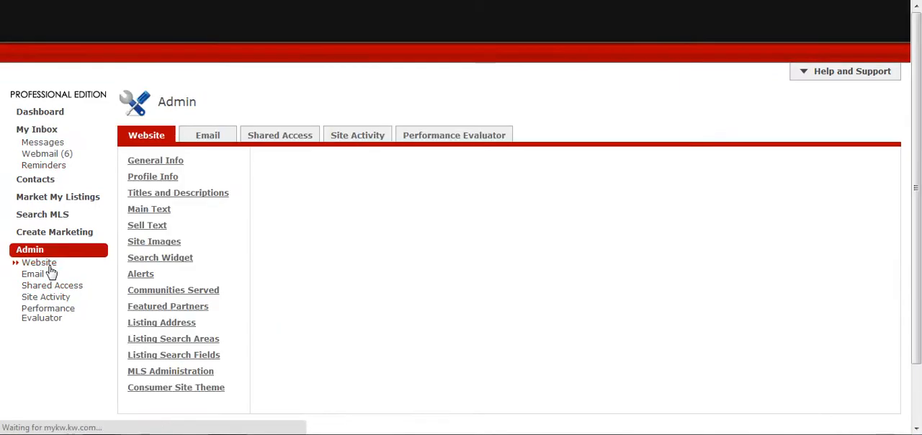
{"action": "left_click", "coordinate": [144, 178]}
{"action": "scroll", "coordinate": [352, 274], "scroll_direction": "down", "scroll_amount": 5}
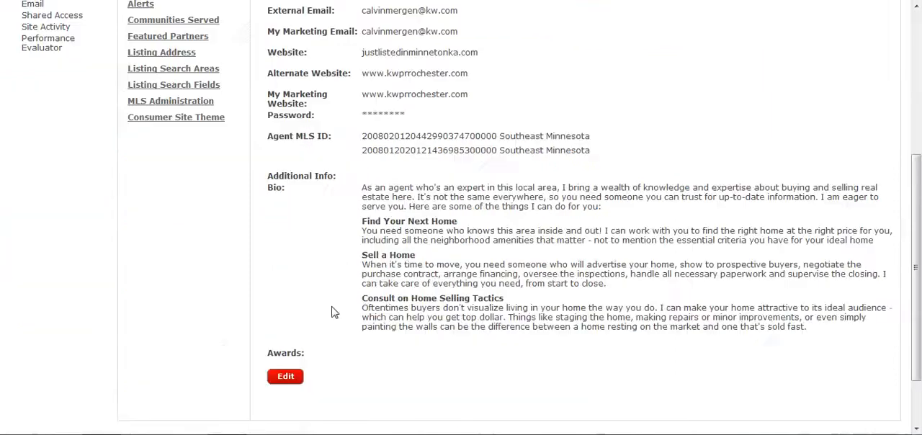
{"action": "left_click", "coordinate": [282, 376]}
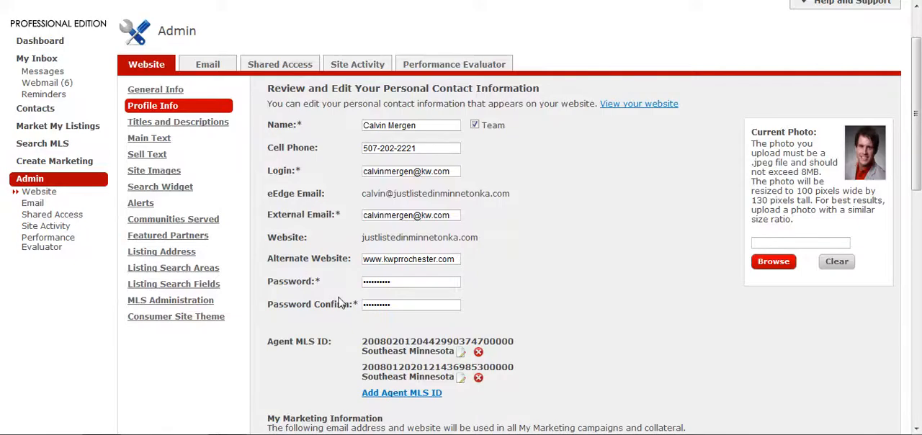
Check the sender options for My Marketing Email in the My Marketing Information section, keeping External Email.
{"action": "scroll", "coordinate": [339, 303], "scroll_direction": "down", "scroll_amount": 2}
{"action": "left_click_drag", "start_coordinate": [312, 338], "coordinate": [398, 337]}
{"action": "left_click", "coordinate": [415, 336]}
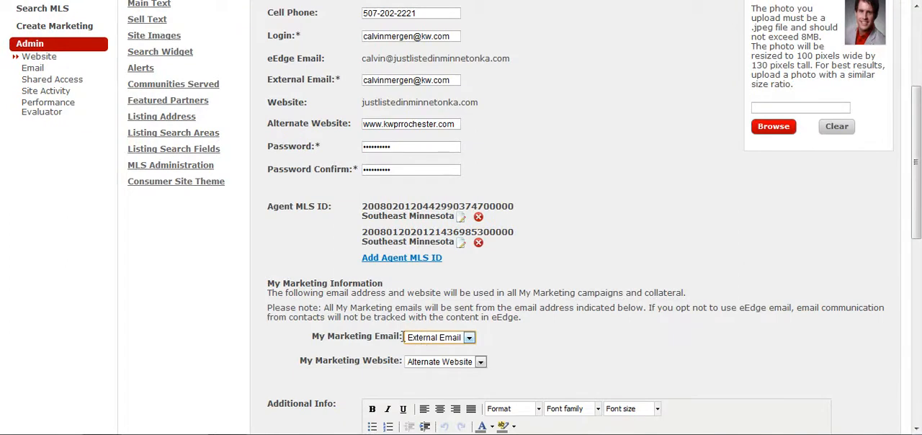
{"action": "left_click", "coordinate": [426, 341]}
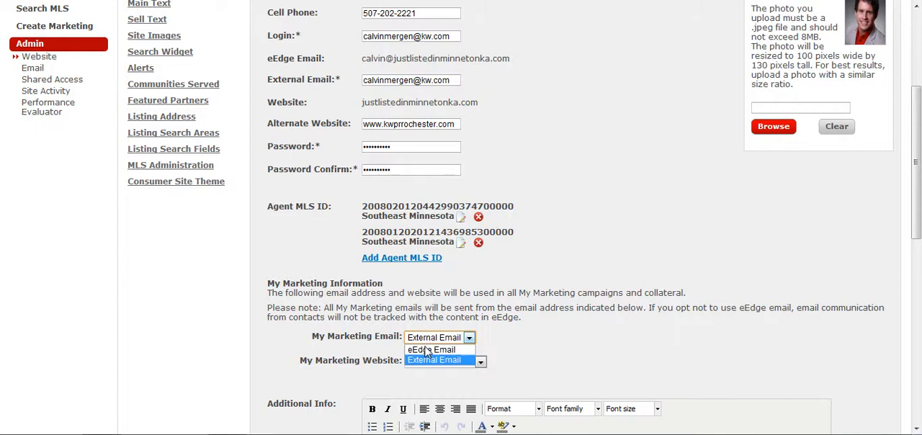
{"action": "left_click", "coordinate": [372, 332]}
{"action": "scroll", "coordinate": [368, 330], "scroll_direction": "up", "scroll_amount": 3}
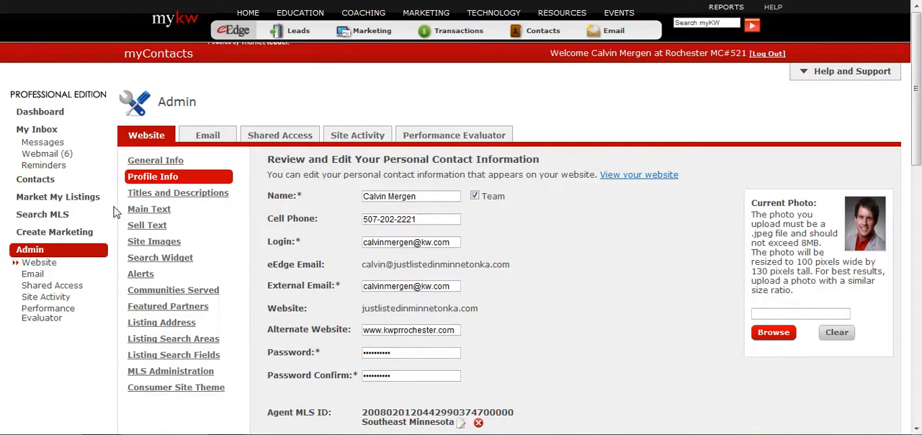